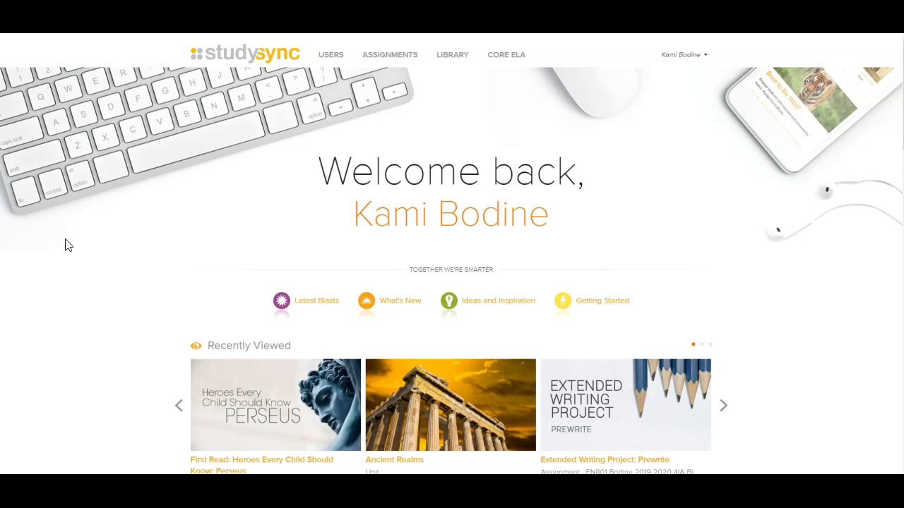
Open the user account menu at the top right of the StudySync dashboard.
left_click(682, 58)
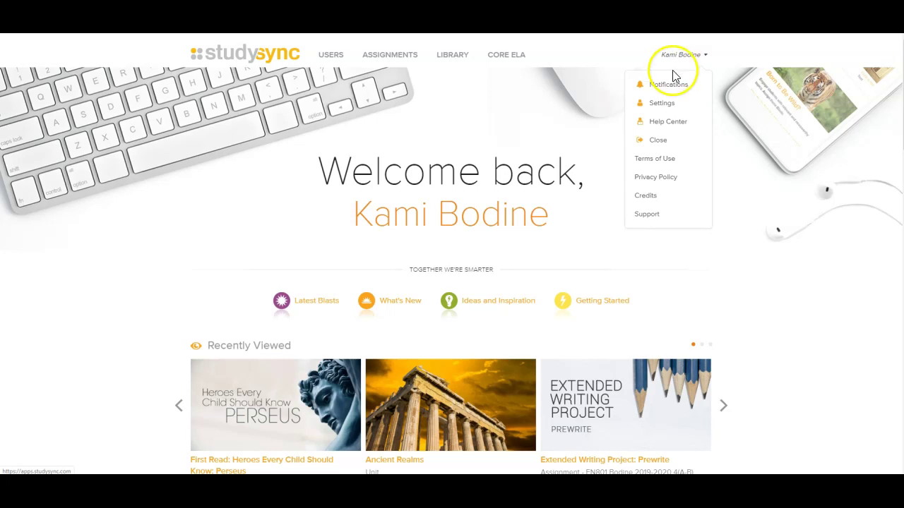
In Settings' Google section, sign out and sign back in with the school Google account.
left_click(662, 104)
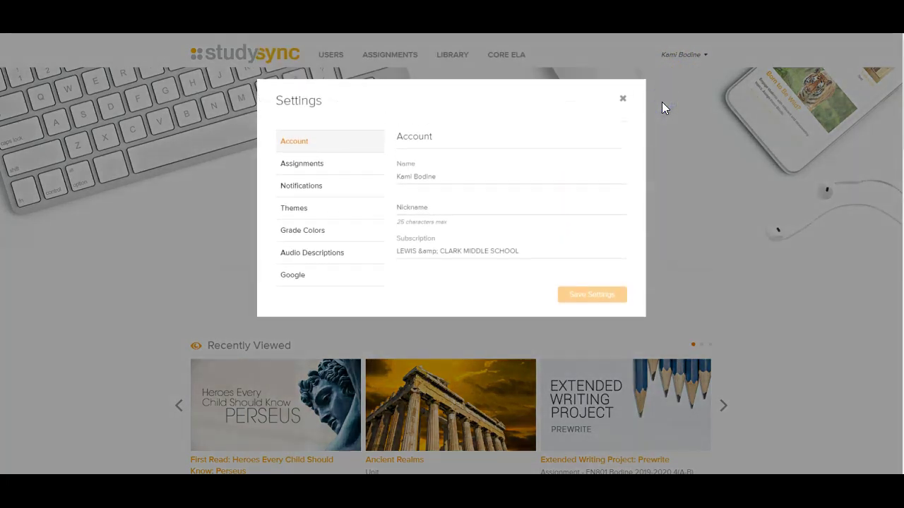
left_click(293, 281)
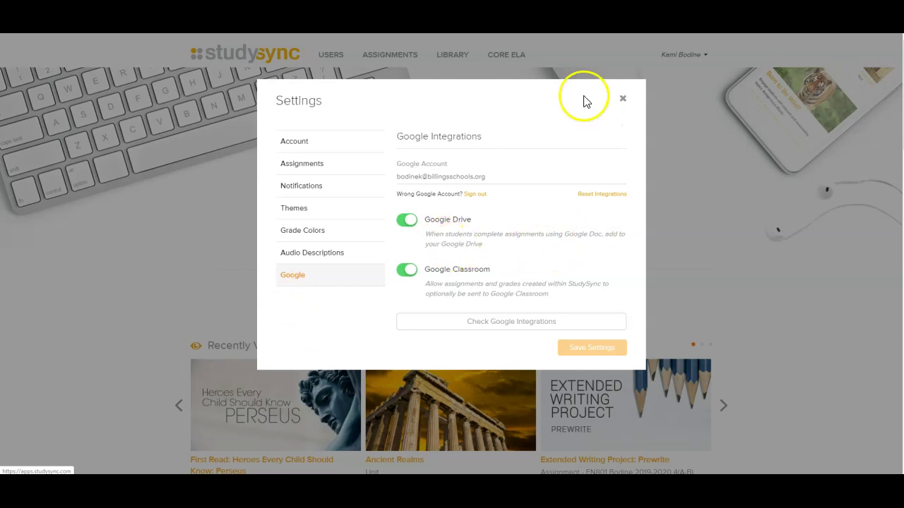
left_click(473, 195)
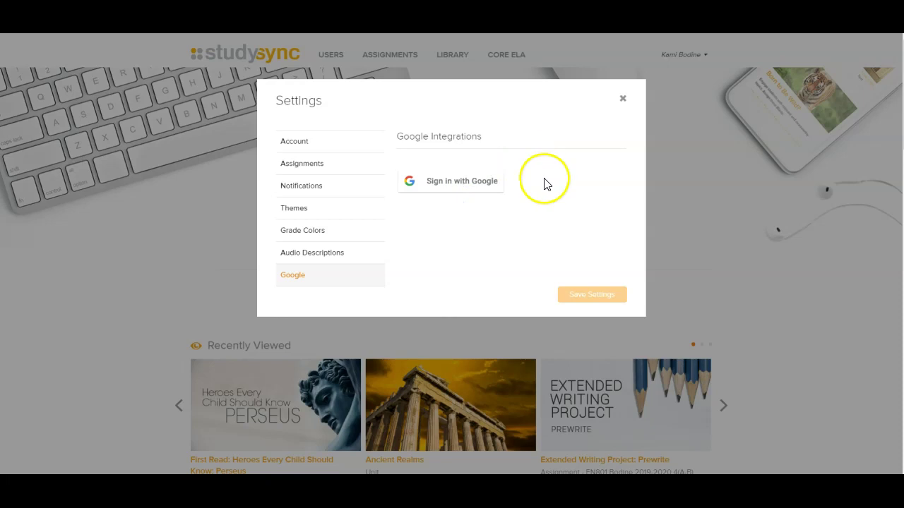
left_click(440, 185)
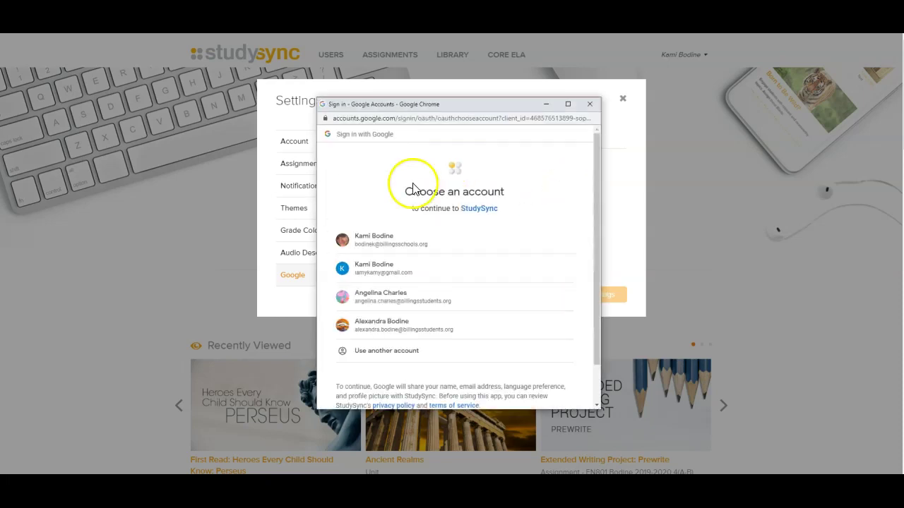
left_click(386, 240)
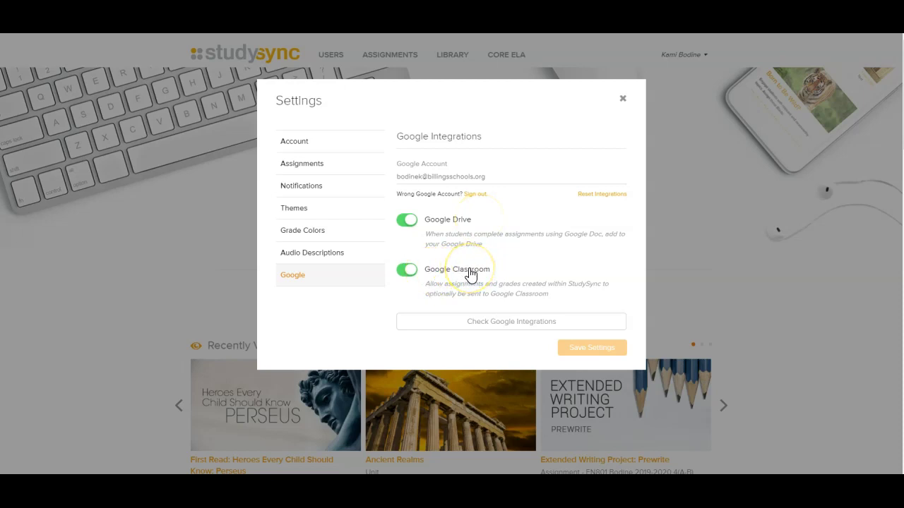
Close Settings and expand the Hatchet lesson in the Grade 6 Core ELA curriculum.
left_click(623, 103)
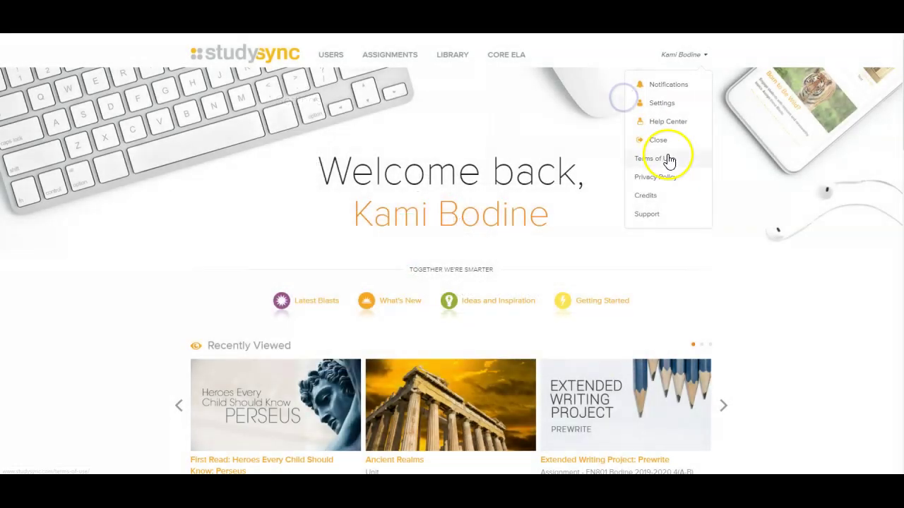
left_click(249, 209)
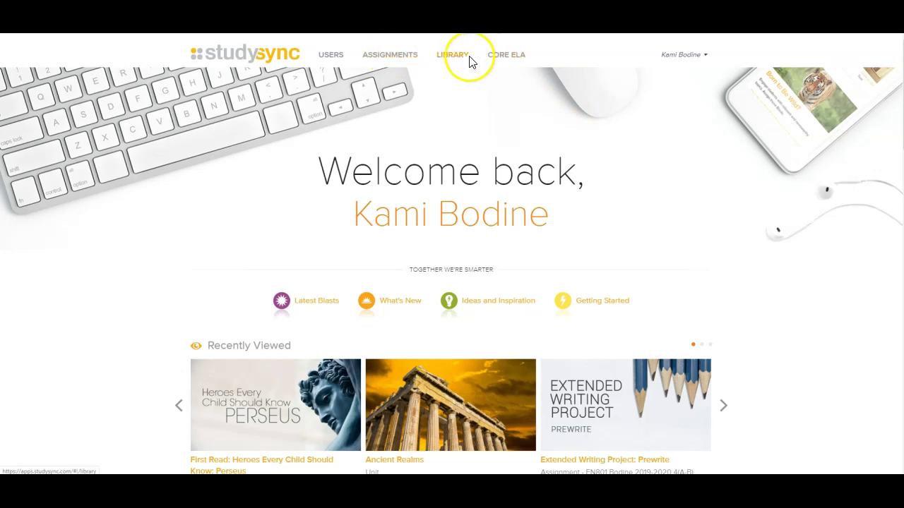
left_click(492, 54)
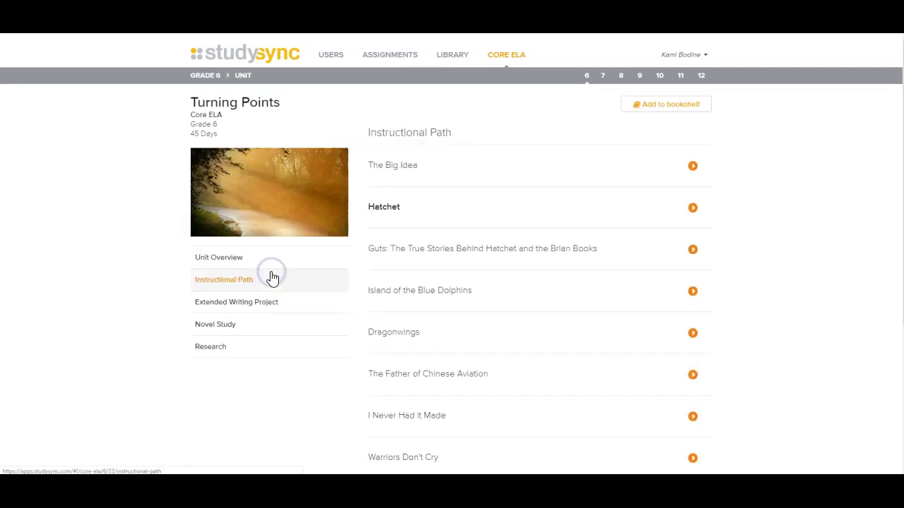
left_click(637, 207)
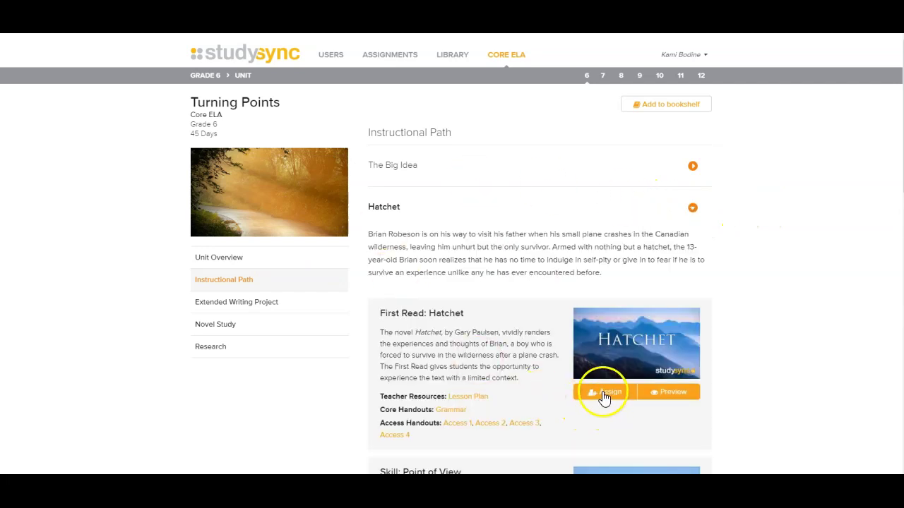
Start an assignment from First Read: Hatchet and review the classes in its Target list.
left_click(604, 394)
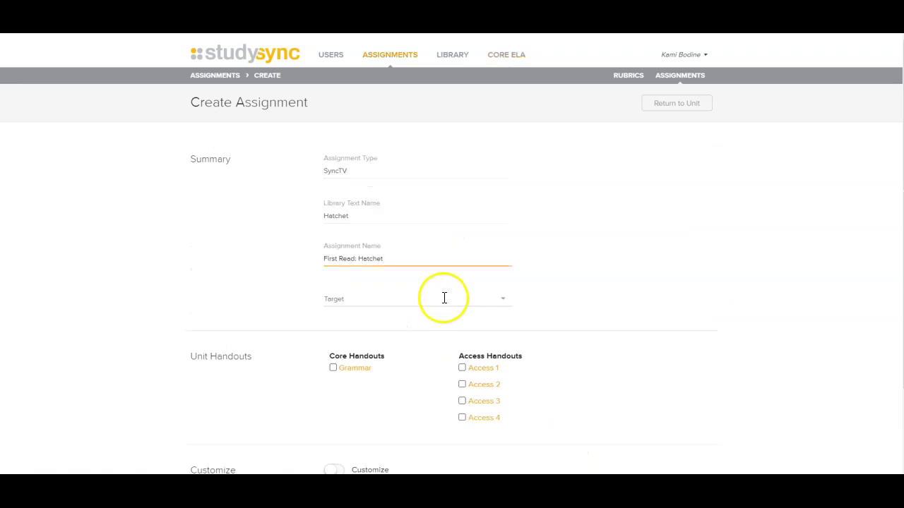
left_click(444, 297)
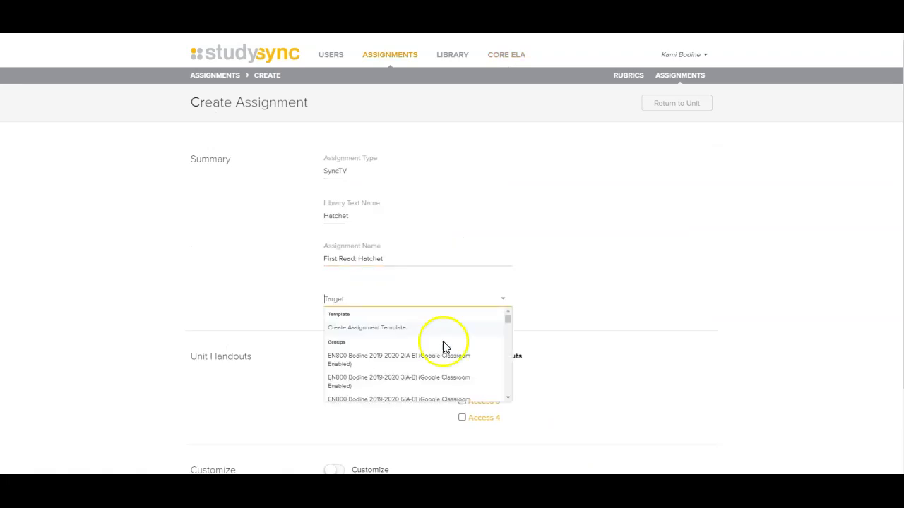
scroll(444, 346, "down", 3)
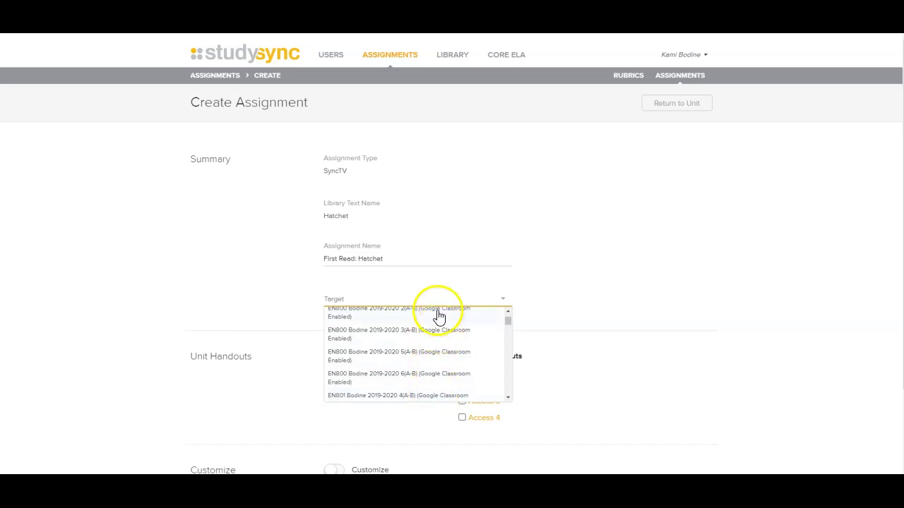
left_click(611, 226)
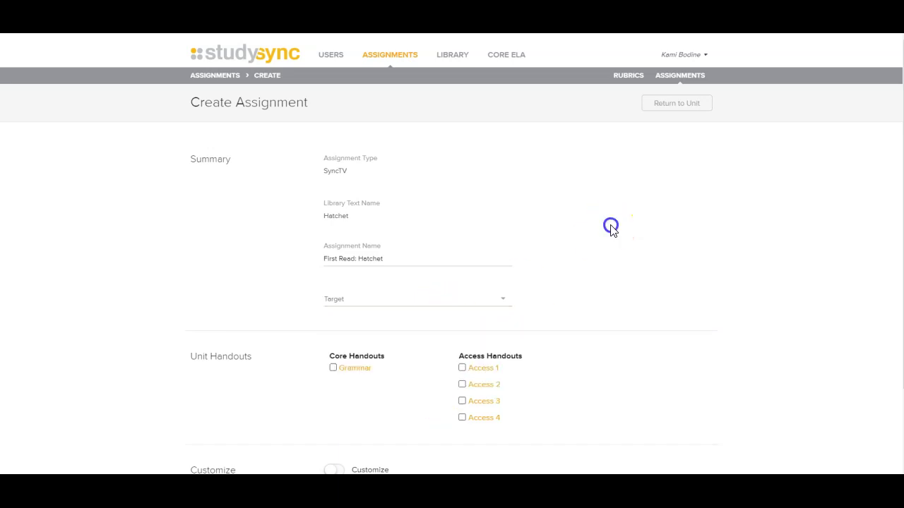
Show the class groups list and check the details of the Roster Mismatch status.
left_click(333, 61)
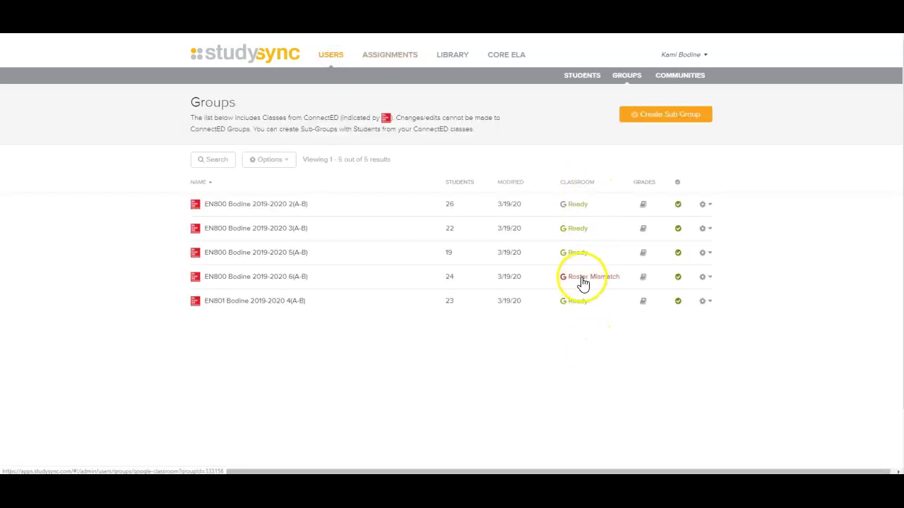
mouse_move(583, 282)
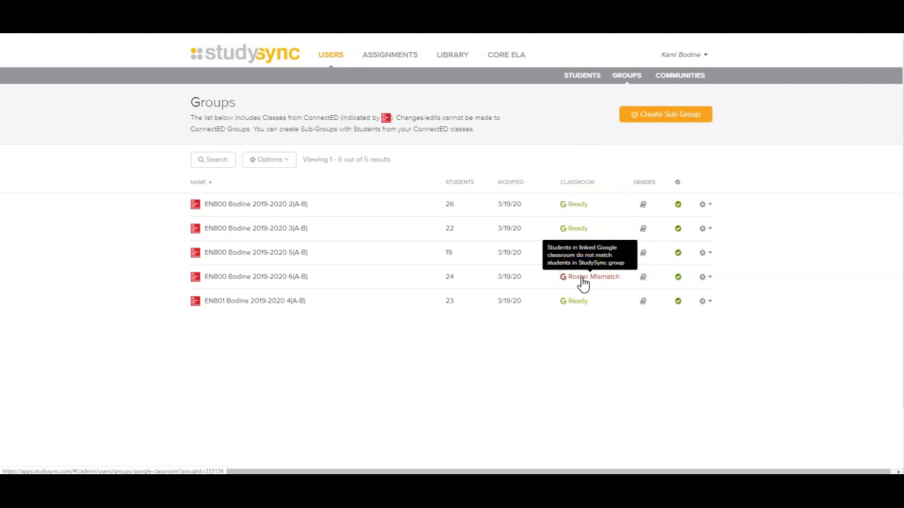
left_click(595, 286)
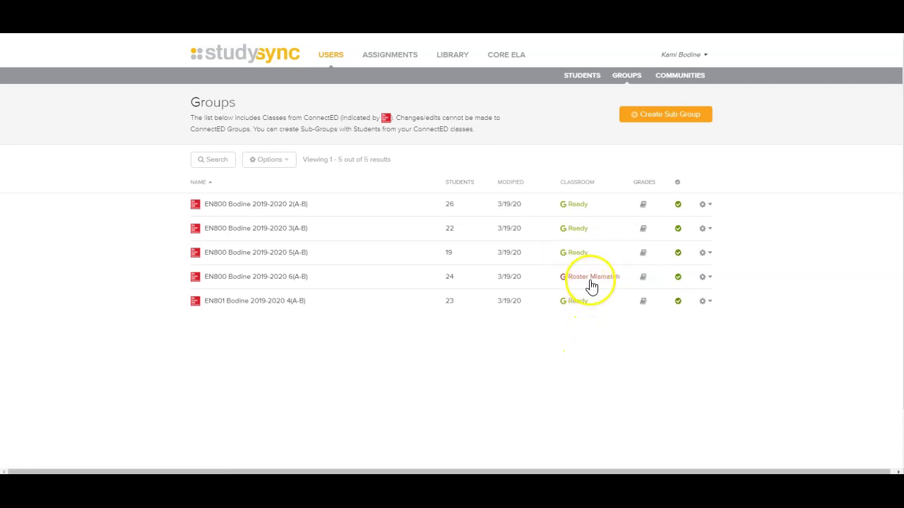
mouse_move(590, 283)
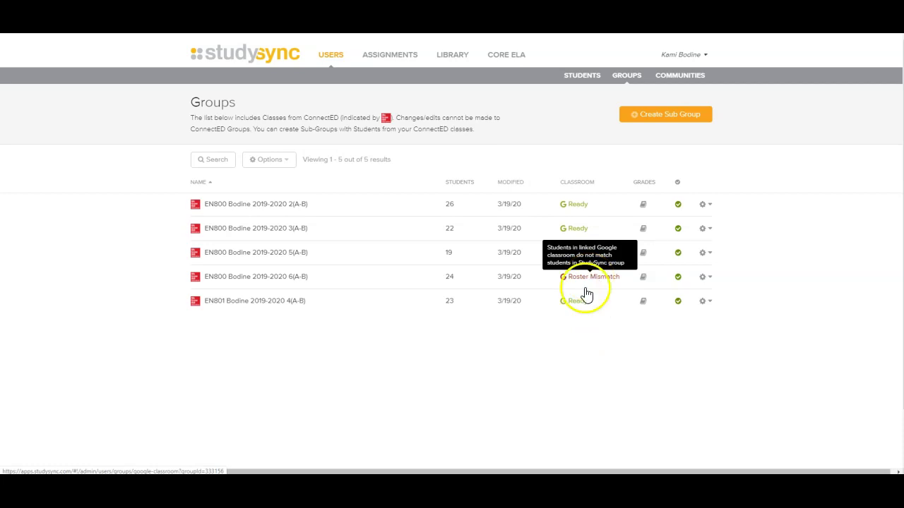
Refresh the first class's Google Classroom sync, then recheck Roster Mismatch in the groups list.
left_click(582, 210)
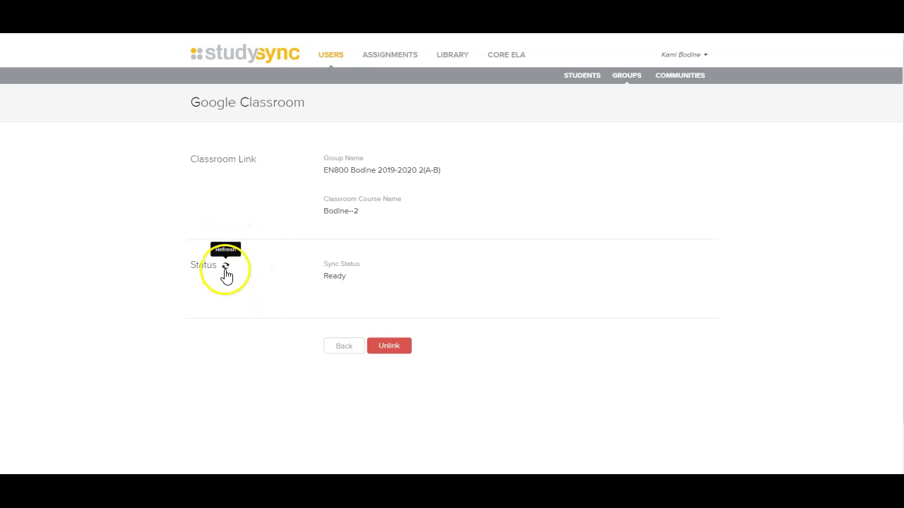
left_click(225, 268)
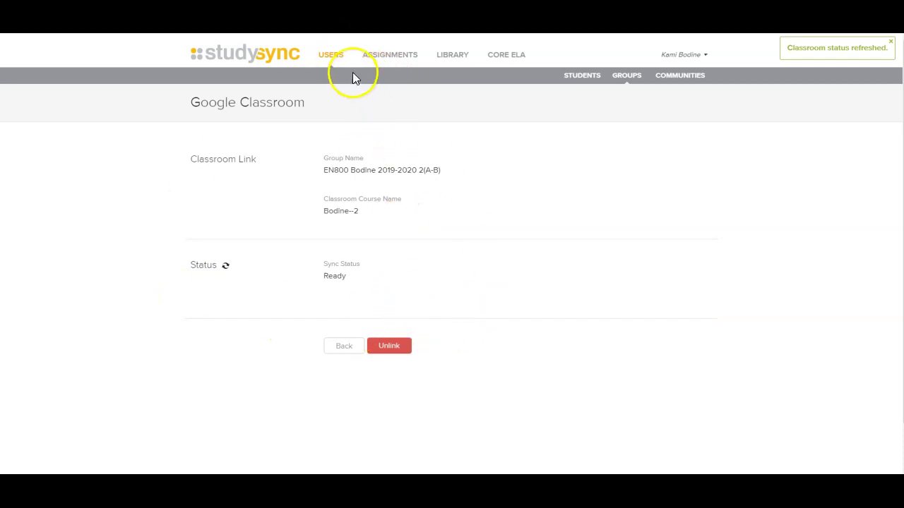
left_click(331, 56)
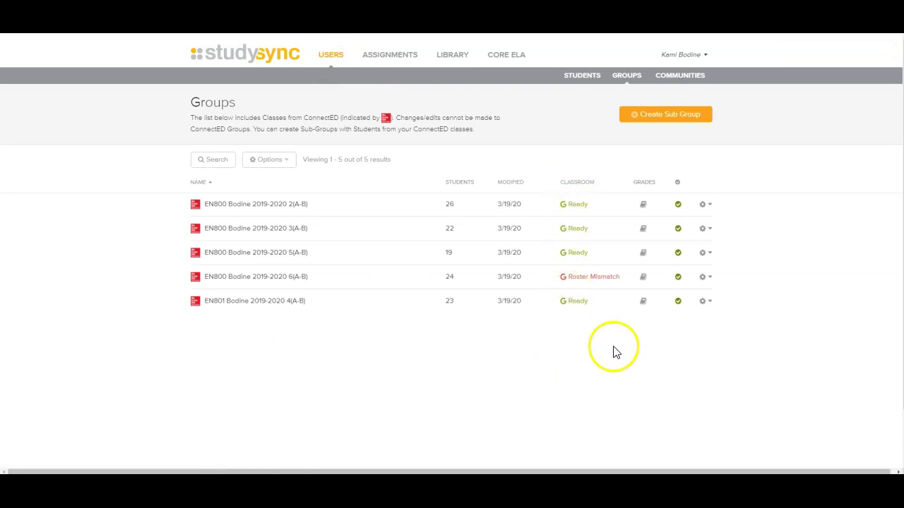
left_click(592, 283)
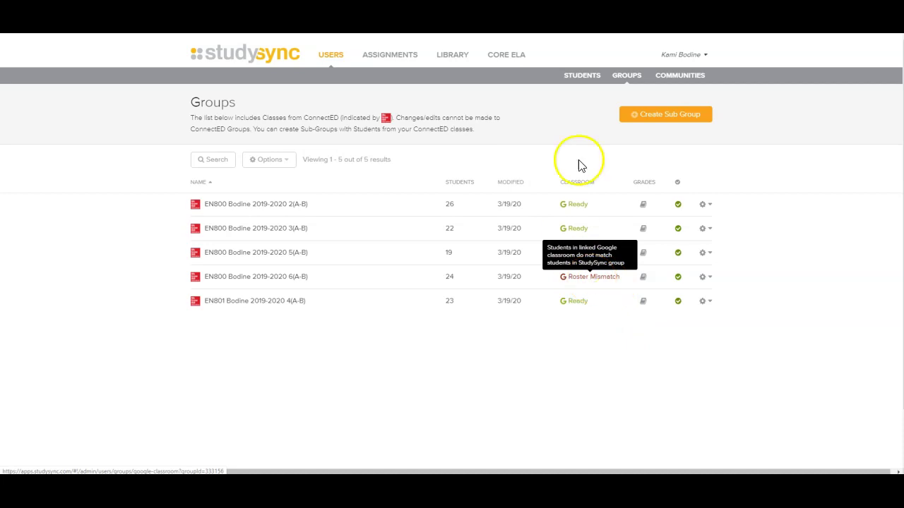
Show the Turning Points Core ELA unit's Instructional Path.
left_click(501, 62)
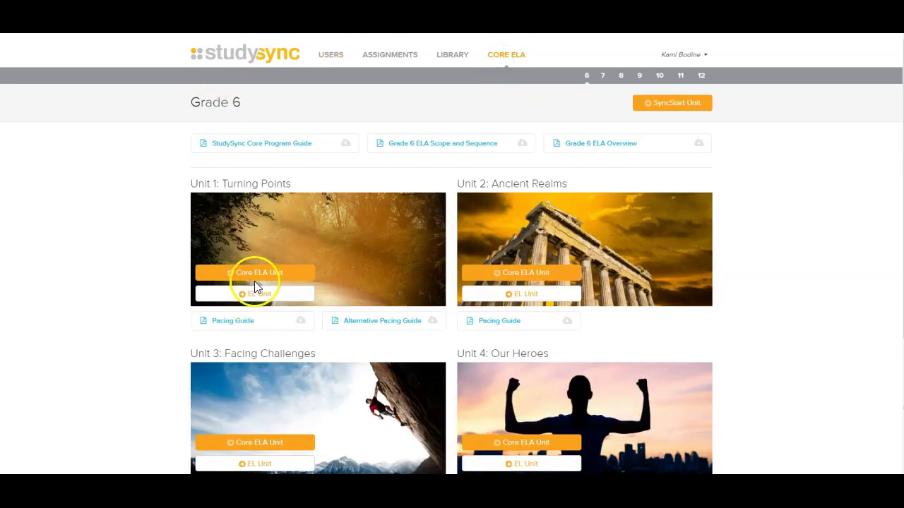
left_click(254, 279)
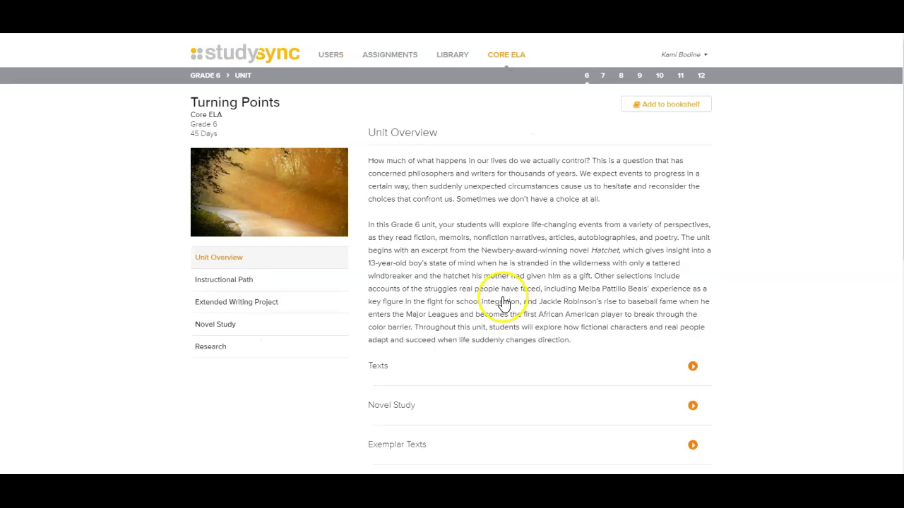
left_click(225, 278)
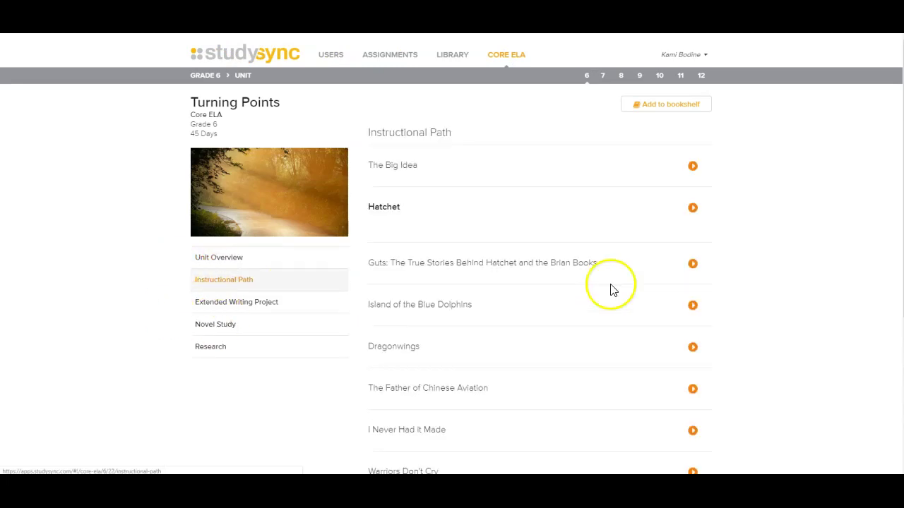
scroll(635, 248, "down", 3)
Start a Hatchet assignment targeted at the EN800 period 6(A-B) group.
left_click(612, 238)
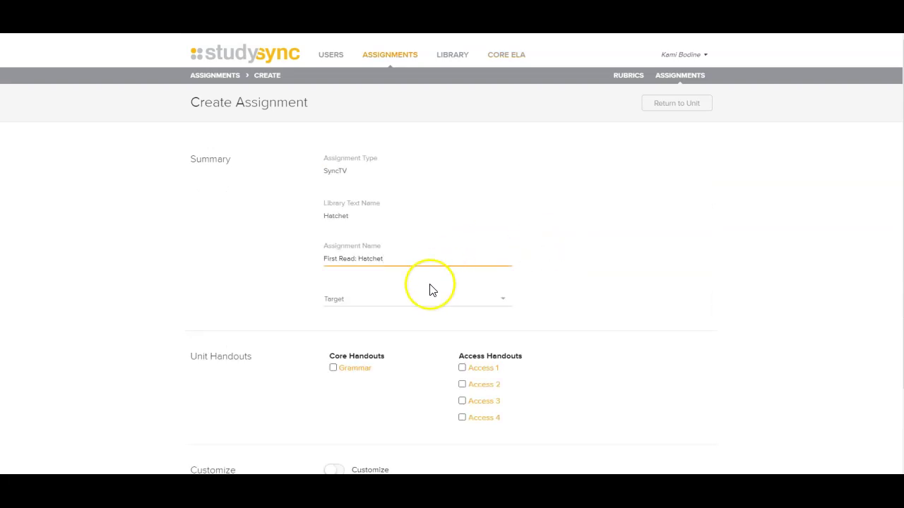
left_click(421, 302)
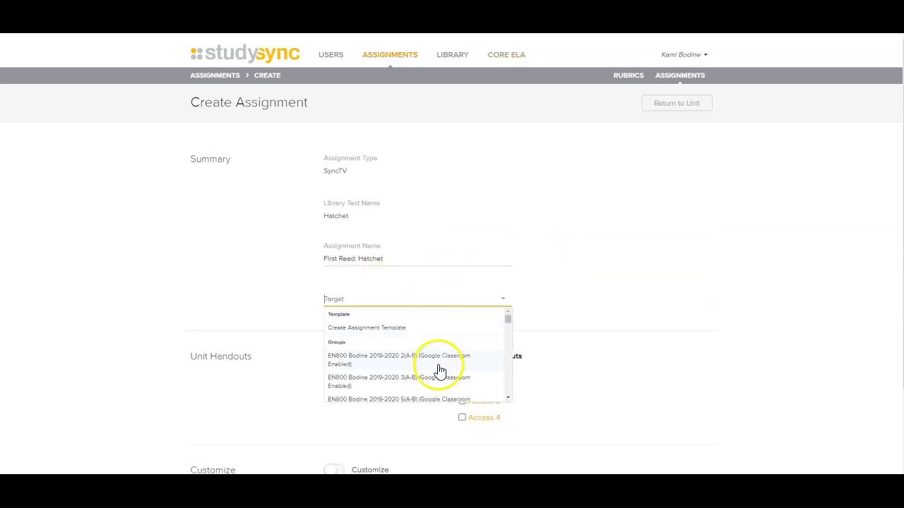
scroll(393, 366, "down", 2)
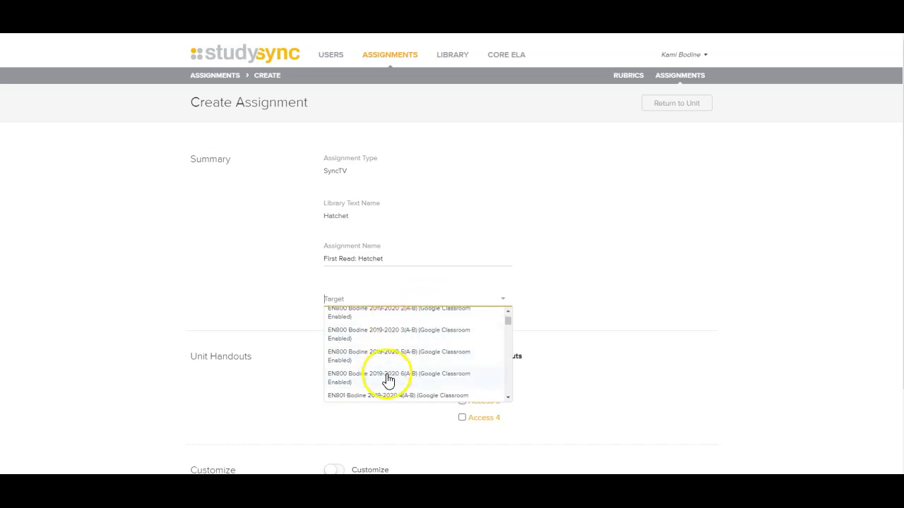
left_click(388, 377)
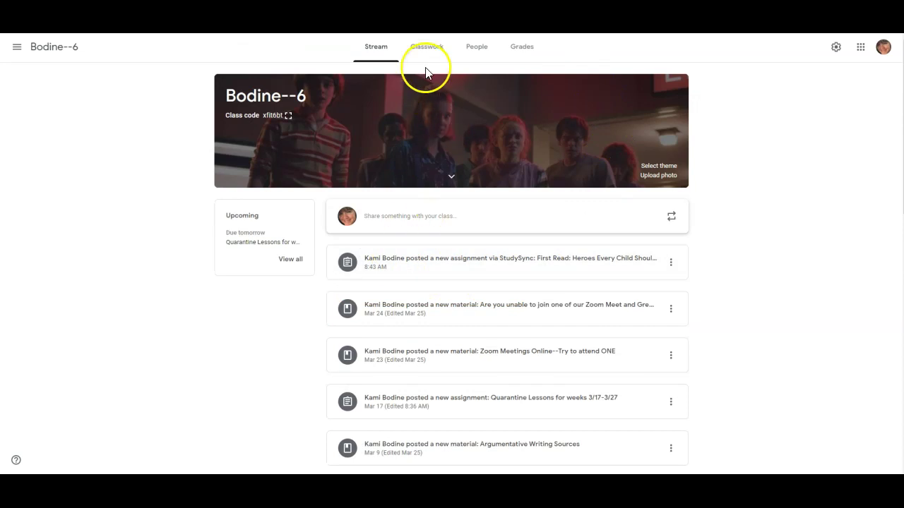
Show instructions for First Read: The Diary of Anne Frank under Classwork's StudySync Assignments topic.
left_click(428, 55)
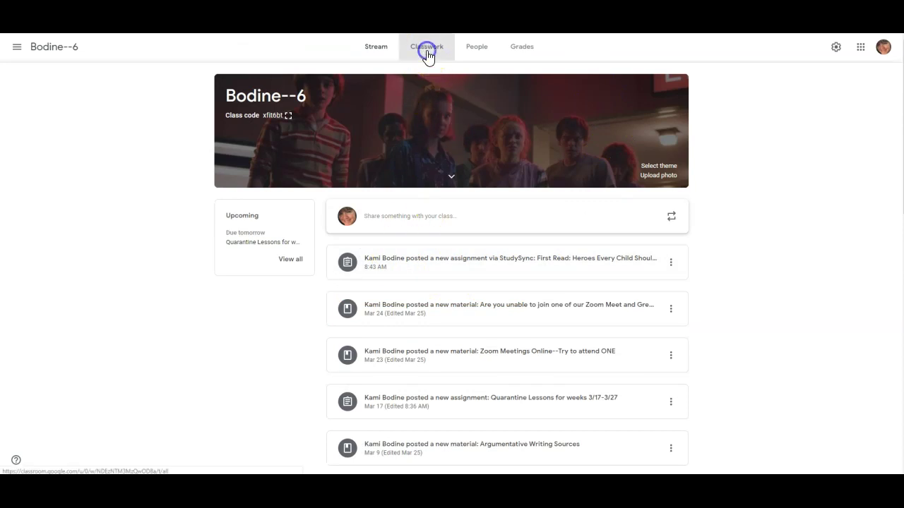
left_click(208, 224)
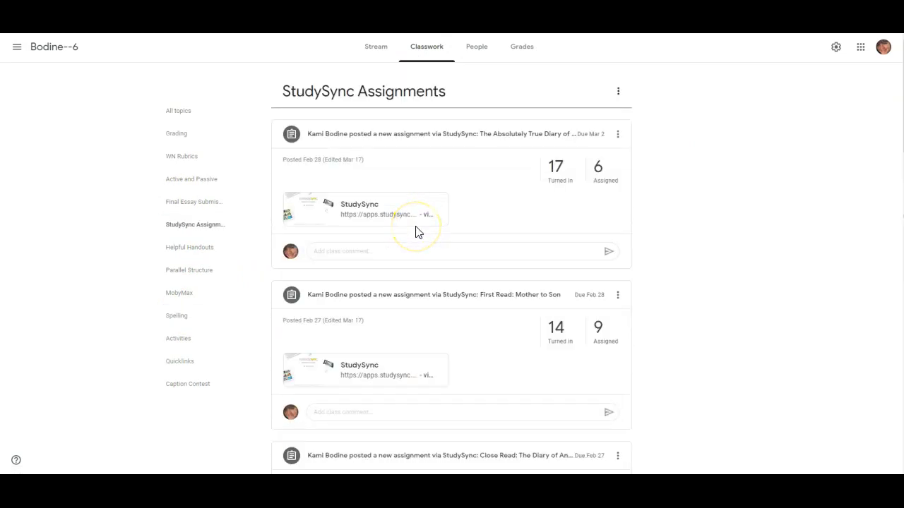
scroll(426, 280, "down", 15)
scroll(426, 280, "up", 8)
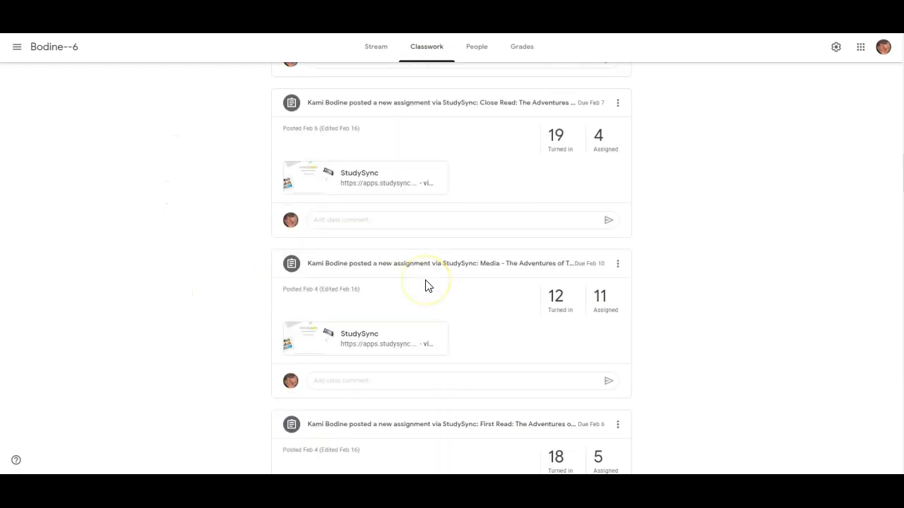
scroll(428, 289, "up", 4)
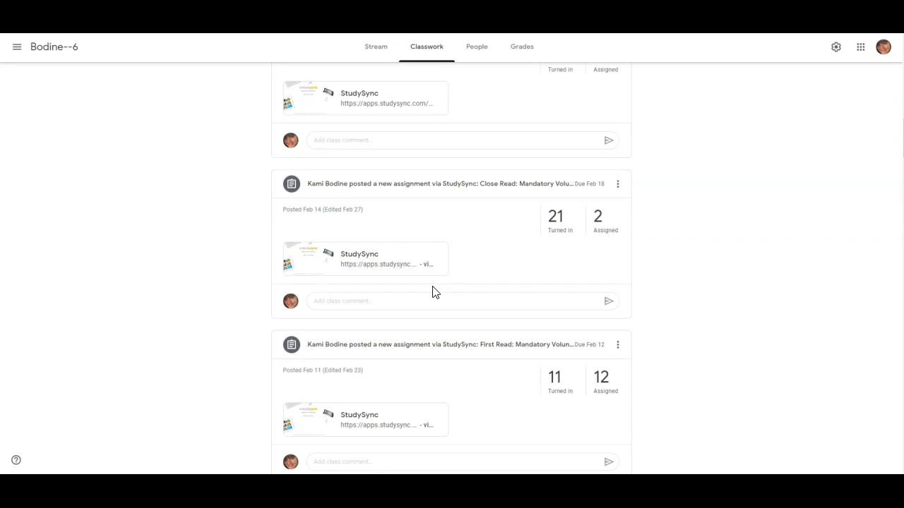
scroll(433, 292, "up", 5)
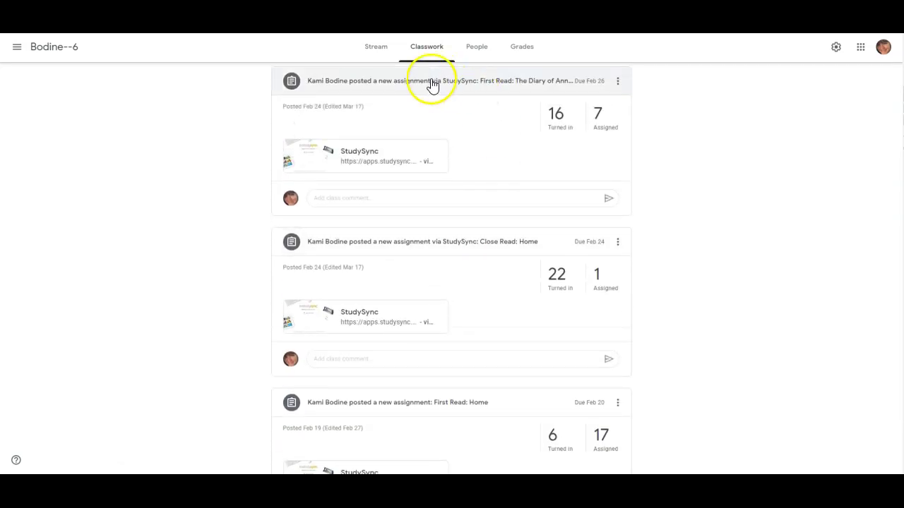
left_click(431, 81)
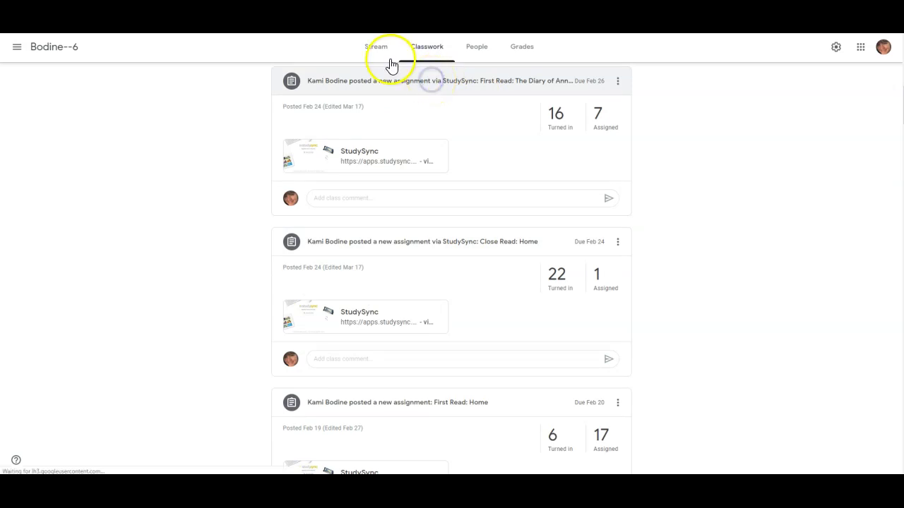
left_click(422, 53)
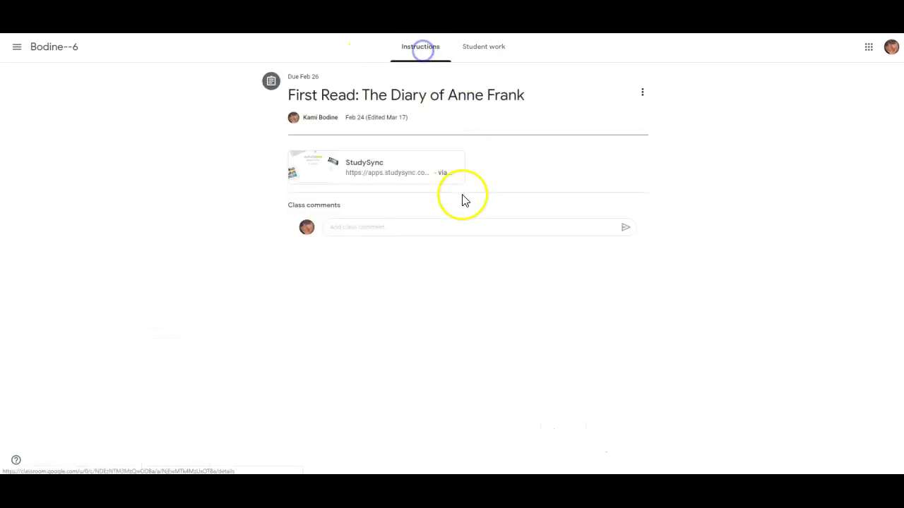
left_click(364, 182)
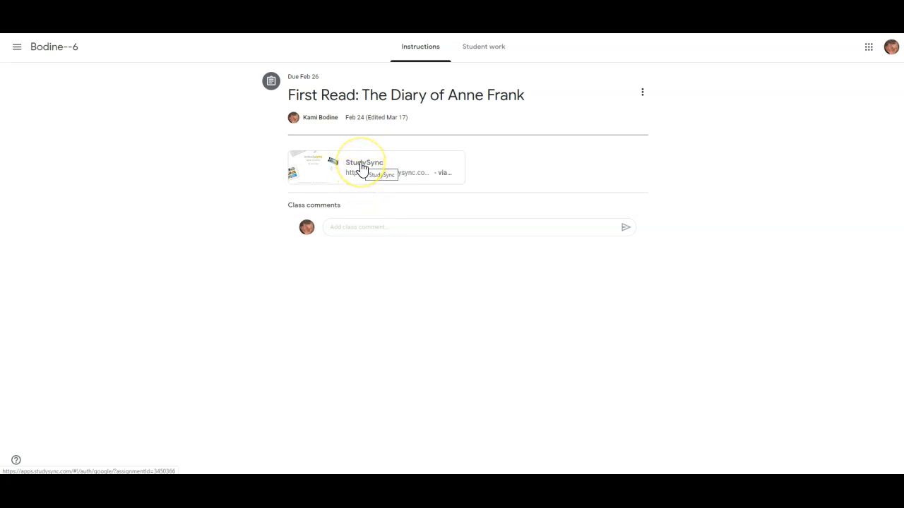